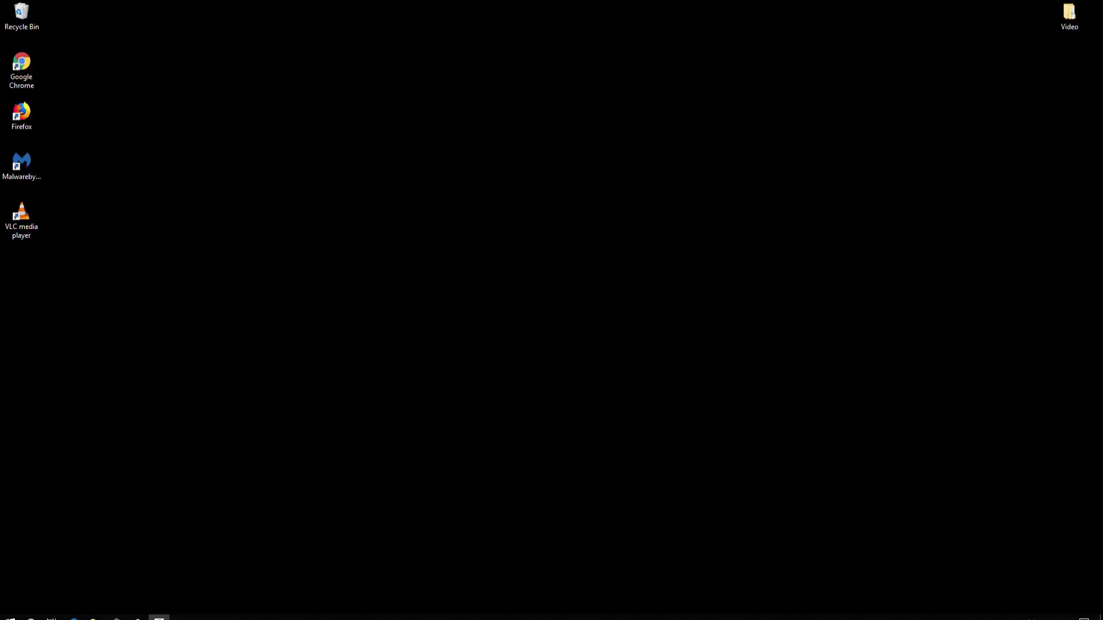
Launch Google Chrome from its desktop shortcut and open the browser's main menu
right_click(24, 78)
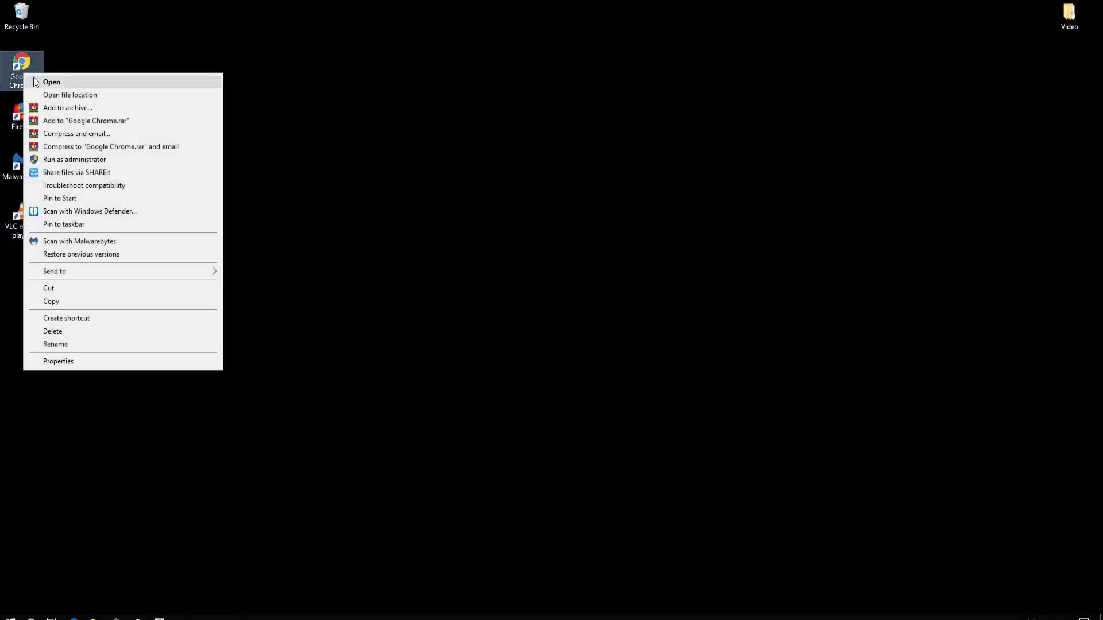
click(37, 79)
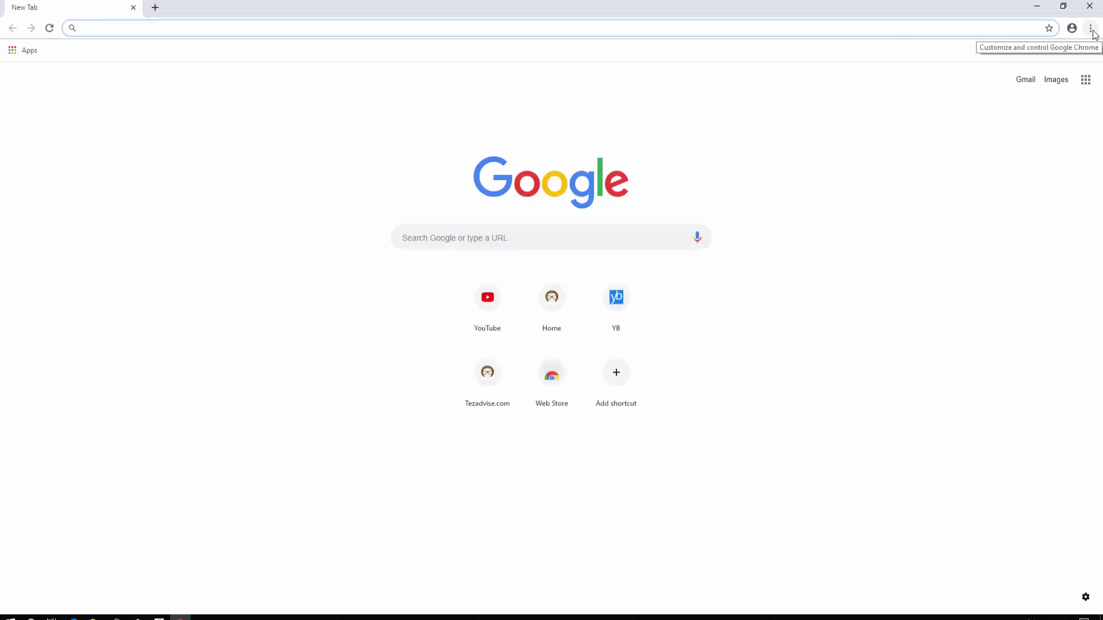
click(1091, 29)
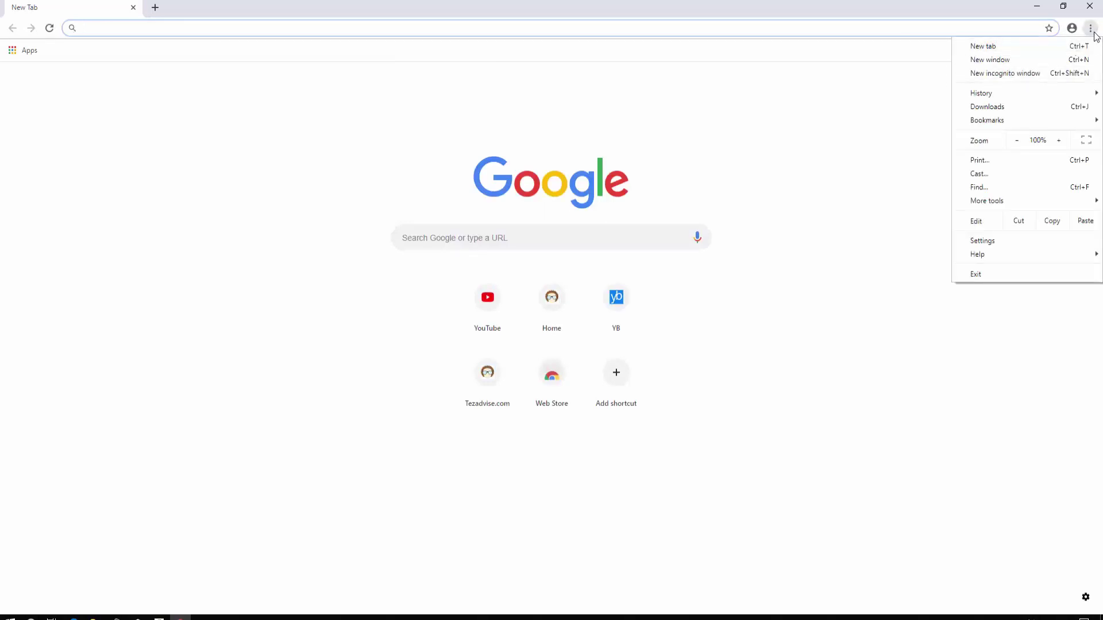
In Chrome Settings under Advanced > System, switch off 'Use hardware acceleration when available'
click(1016, 247)
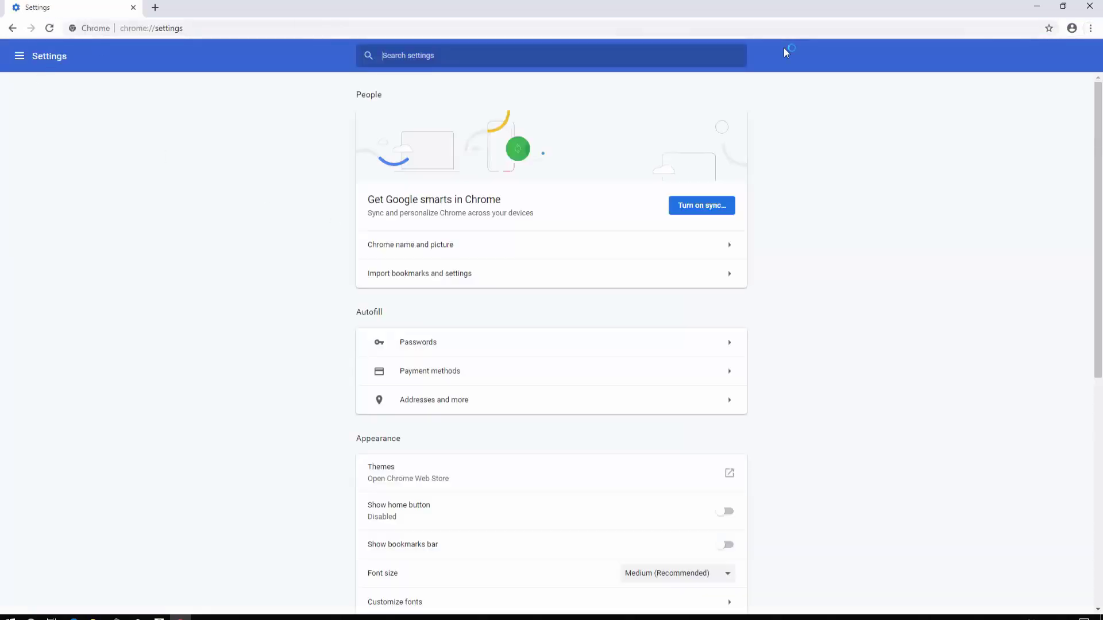
drag(1089, 135, 1076, 411)
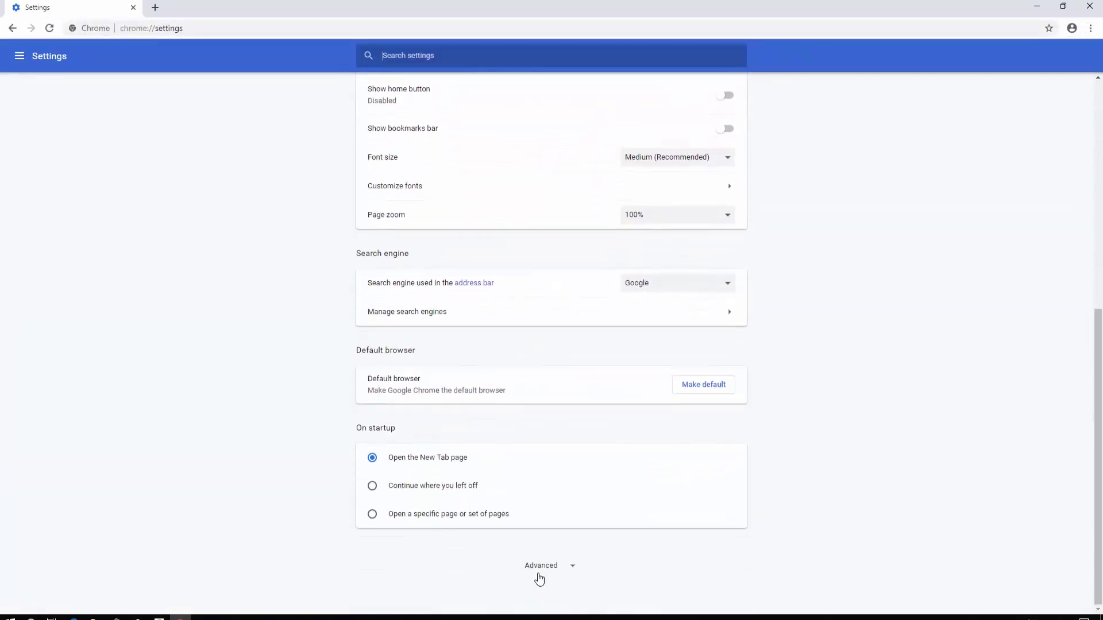
click(543, 566)
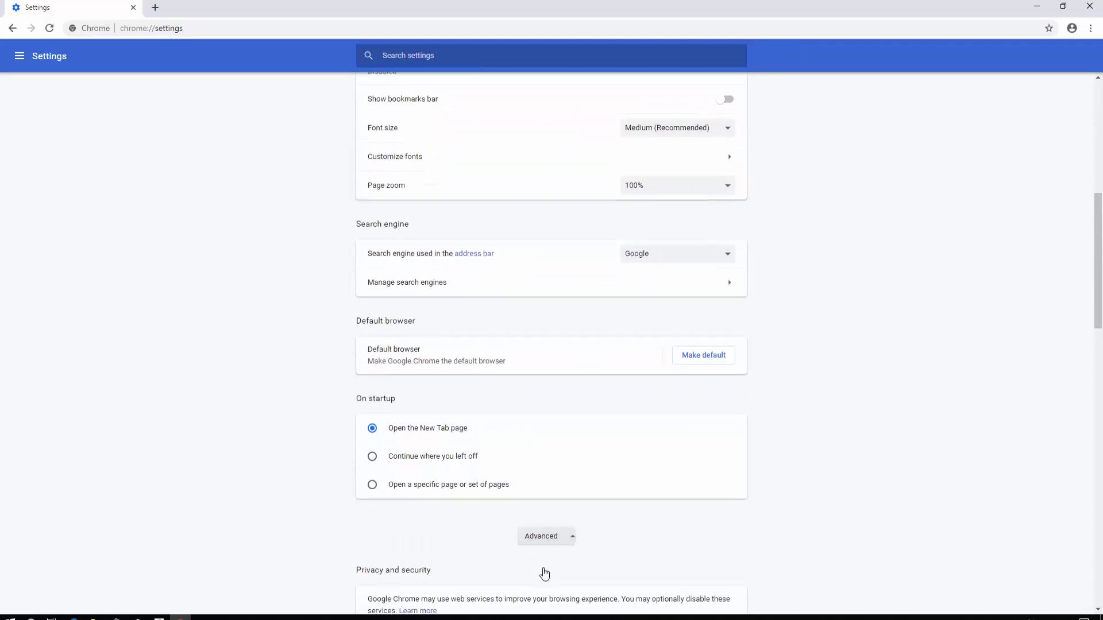
scroll(1097, 402, down, 10)
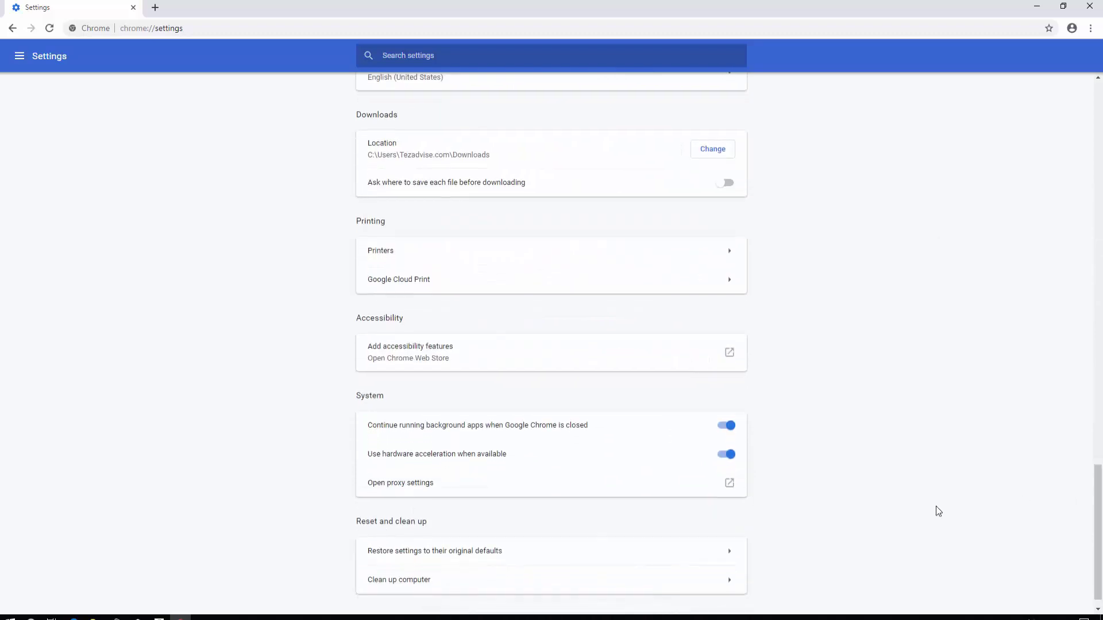
drag(356, 396, 403, 407)
mouse_move(365, 459)
mouse_down()
mouse_move(453, 468)
mouse_move(372, 467)
mouse_up()
click(369, 468)
triple_click(368, 460)
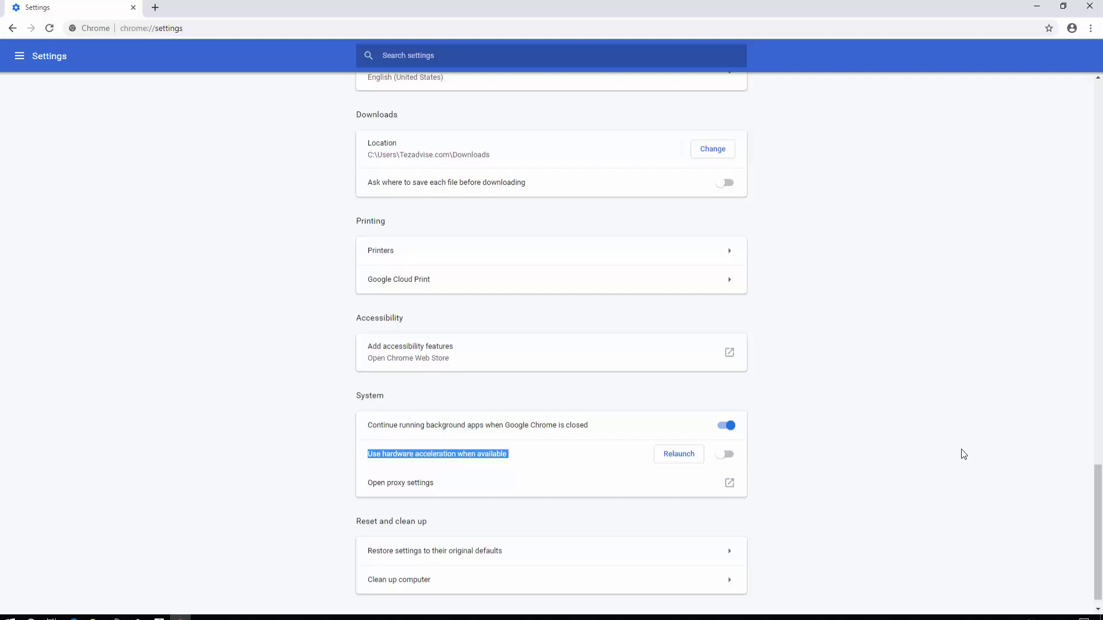
Turn Chrome's hardware acceleration back on and close the open browser windows
click(725, 455)
click(1090, 7)
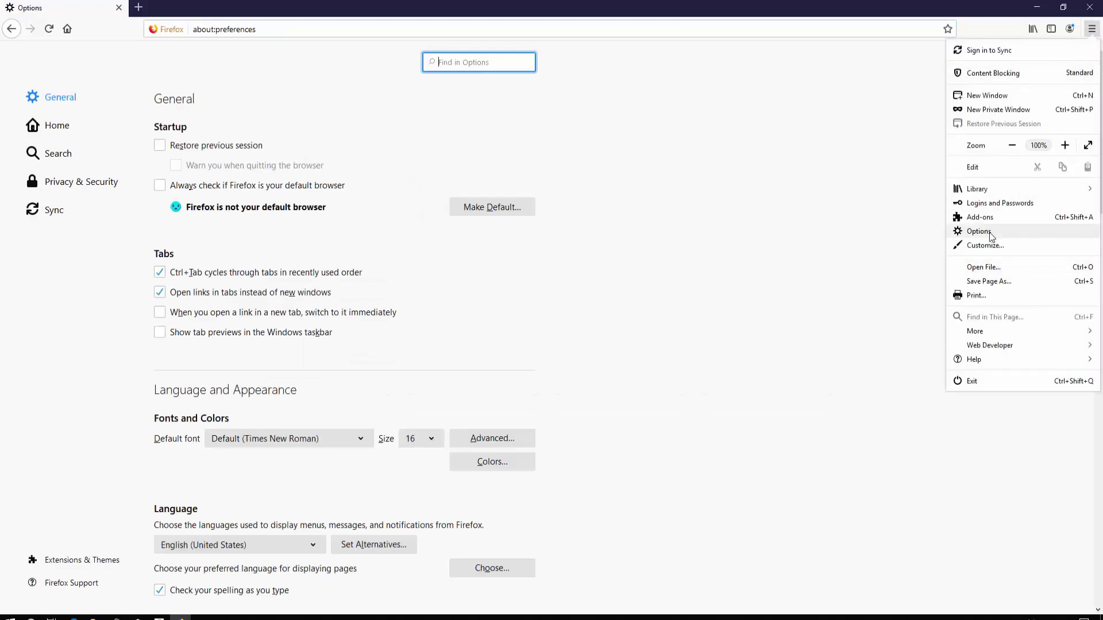
click(1090, 7)
Launch Firefox from its desktop shortcut and go to its Options page
right_click(32, 123)
click(46, 133)
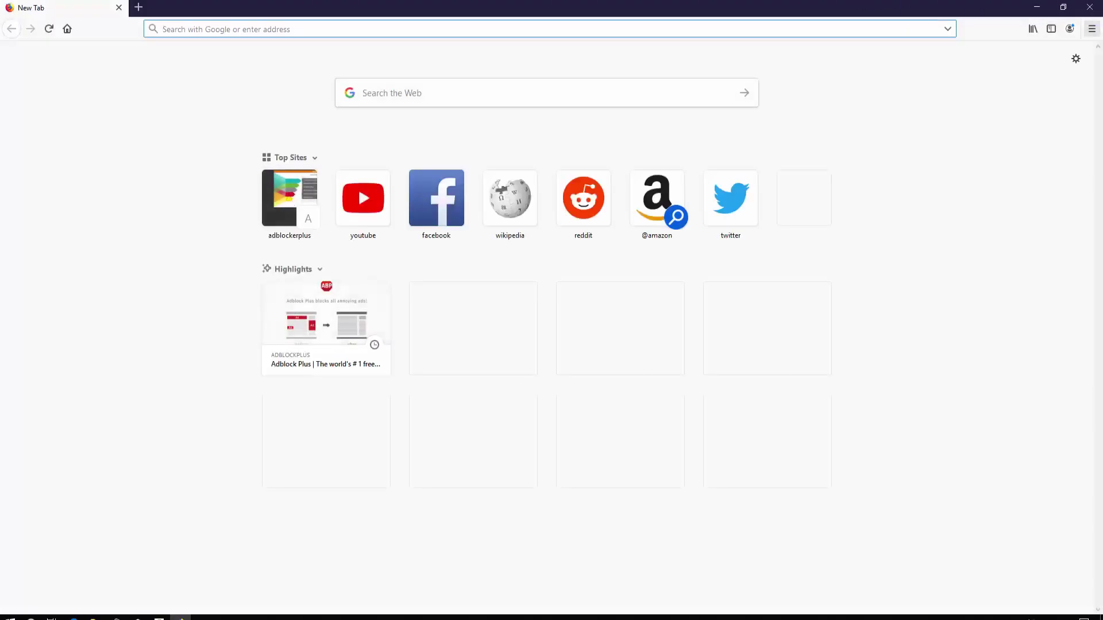
click(1093, 30)
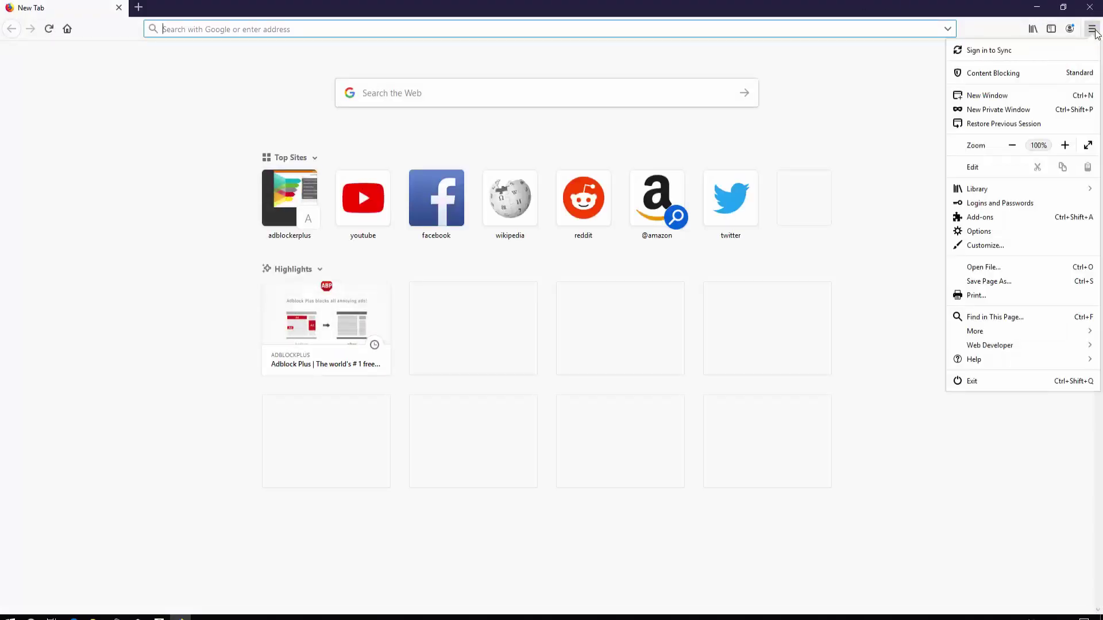
click(988, 232)
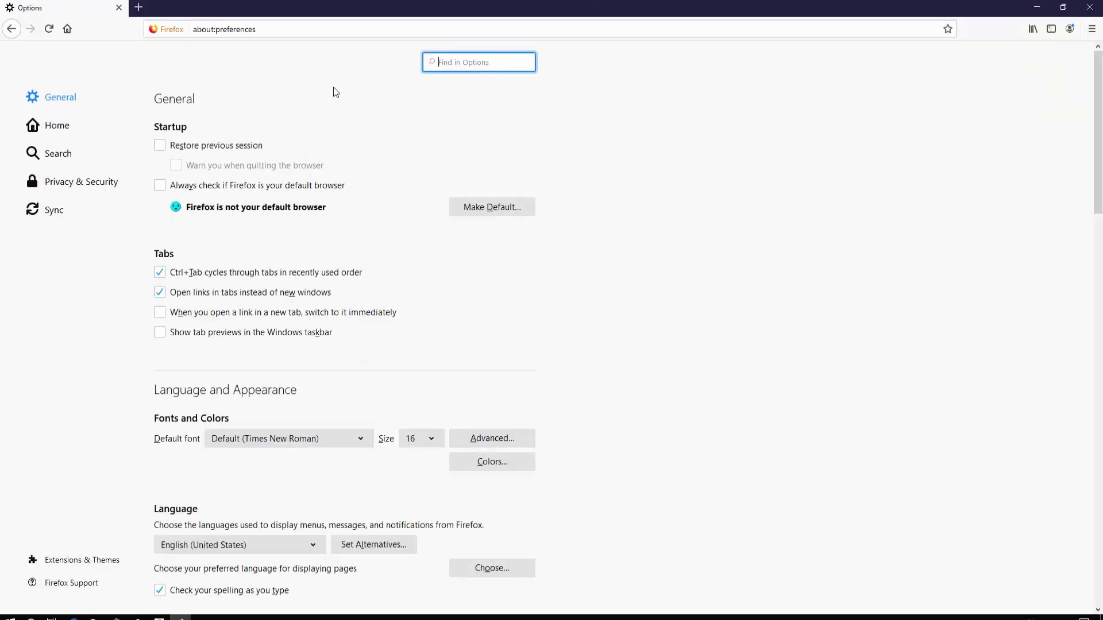
Under Performance, tick 'Use hardware acceleration when available' and 'Use recommended performance settings'
drag(1099, 57, 1085, 407)
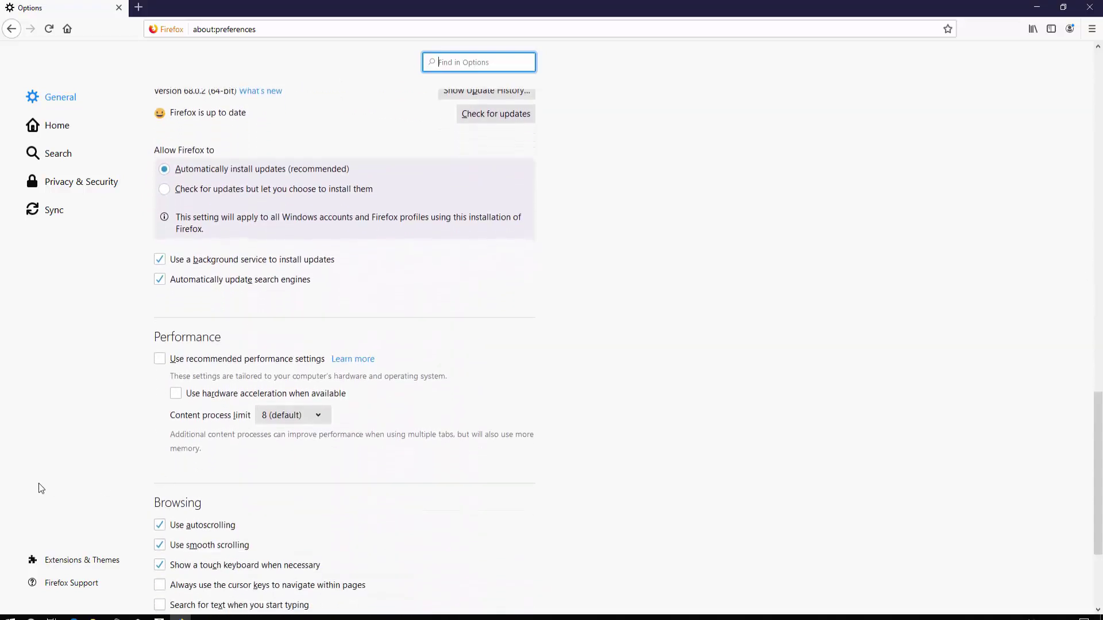
drag(161, 338, 232, 338)
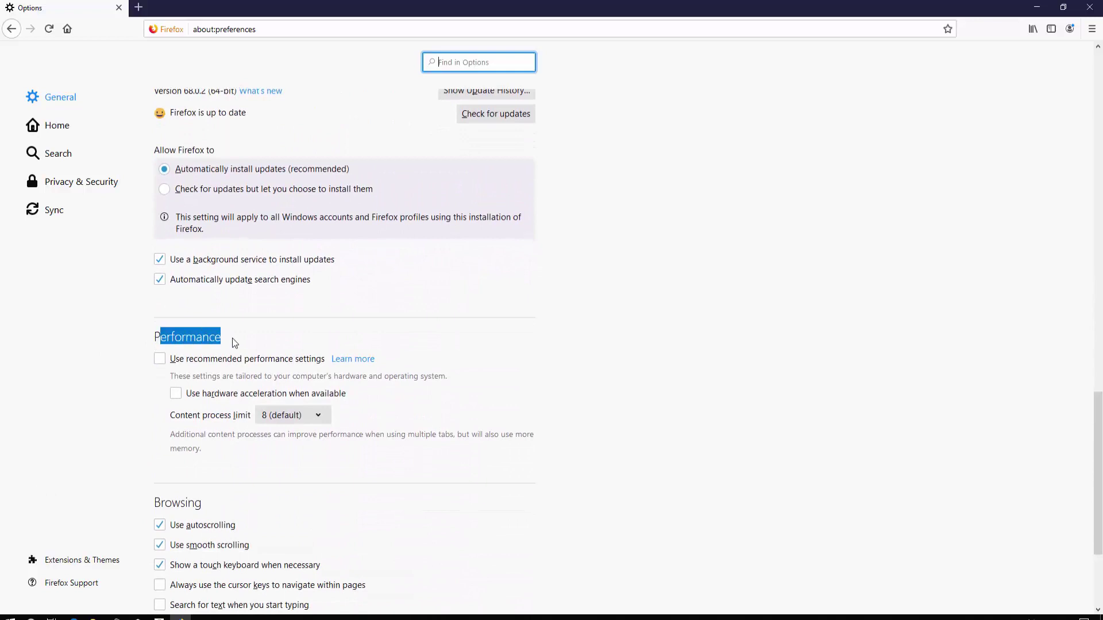
click(568, 321)
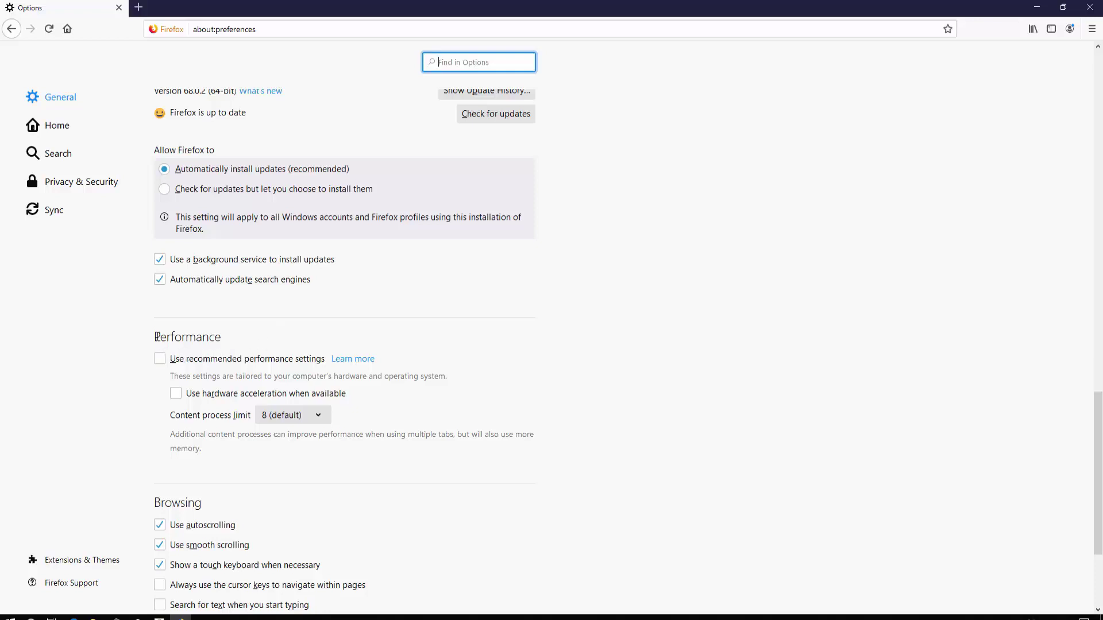
drag(153, 337, 231, 337)
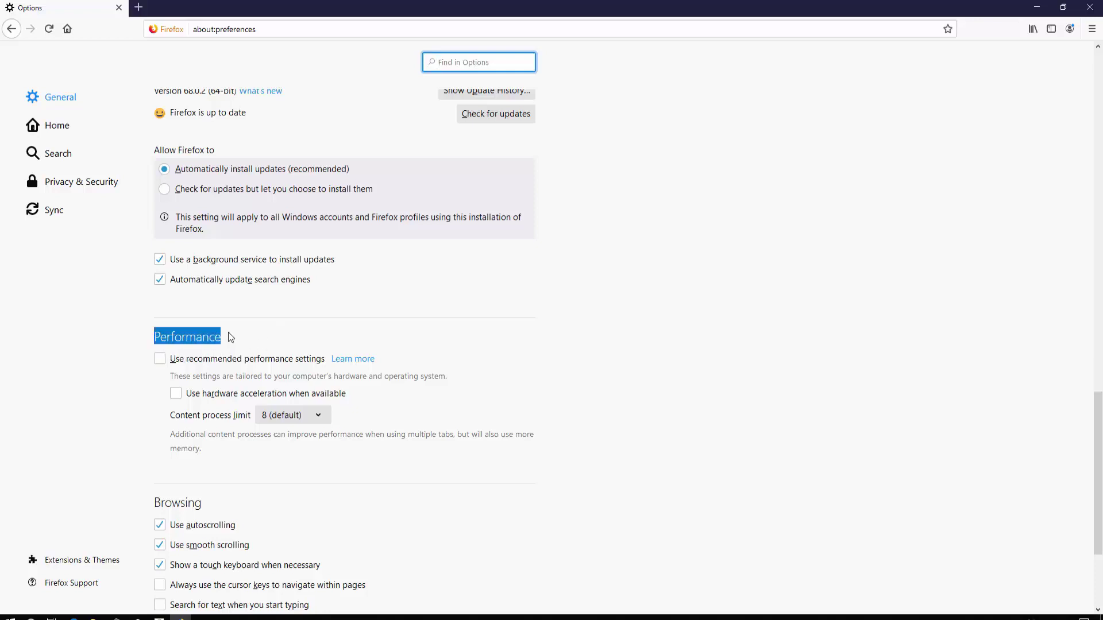
click(177, 397)
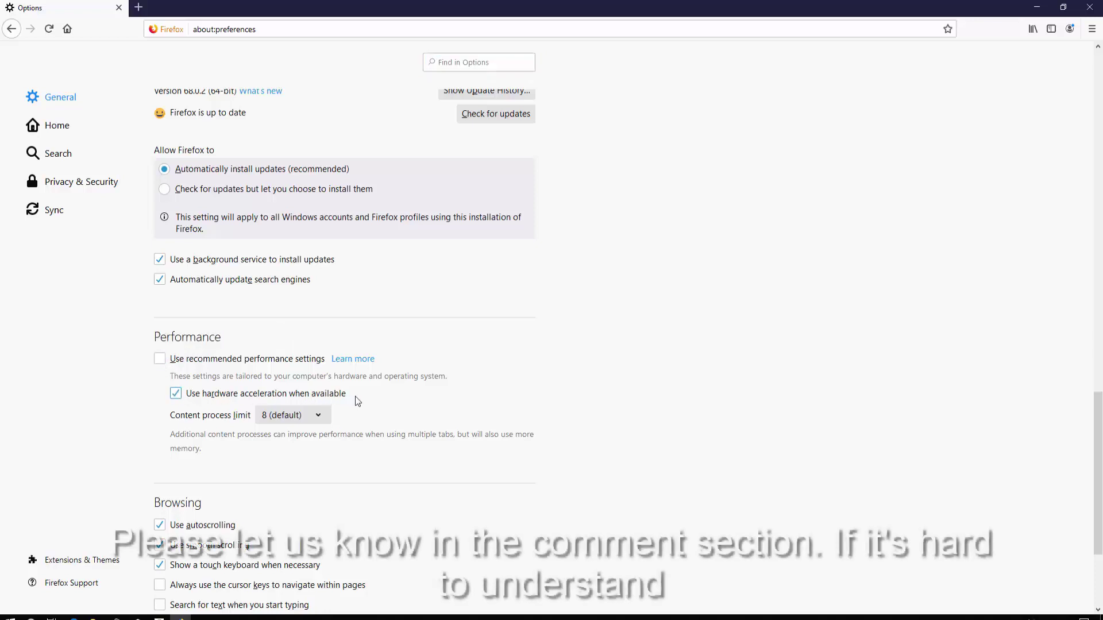
click(161, 360)
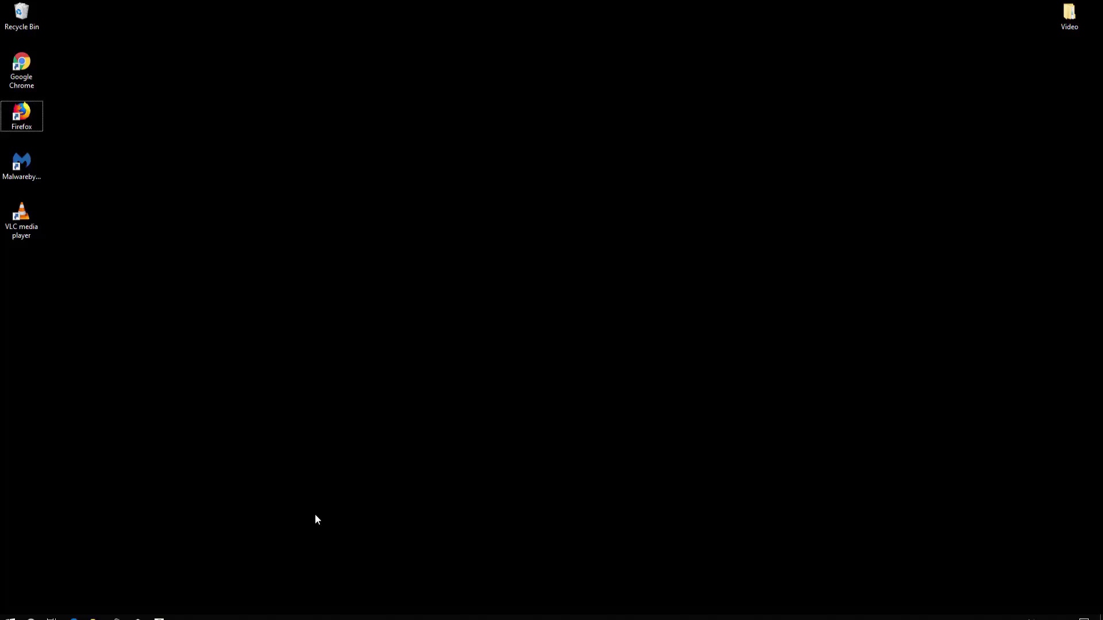
Bring up the Windows Run box with inetcpl.cpl in the Open field
key(super+r)
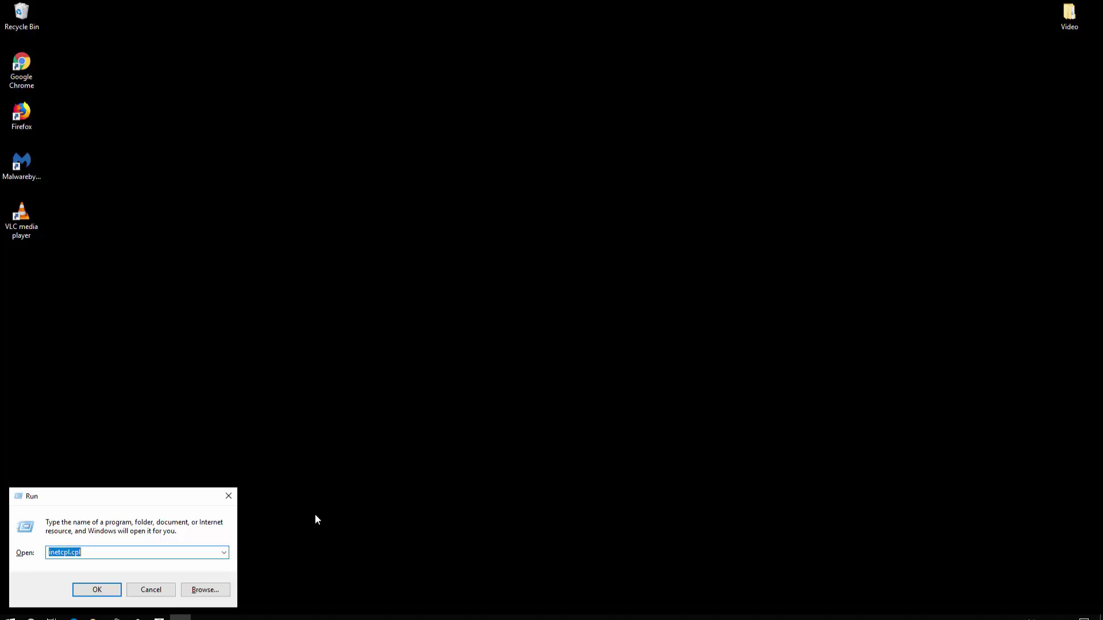
key(End)
Tick 'Use software rendering instead of GPU rendering' on the Advanced tab and confirm with OK
click(96, 591)
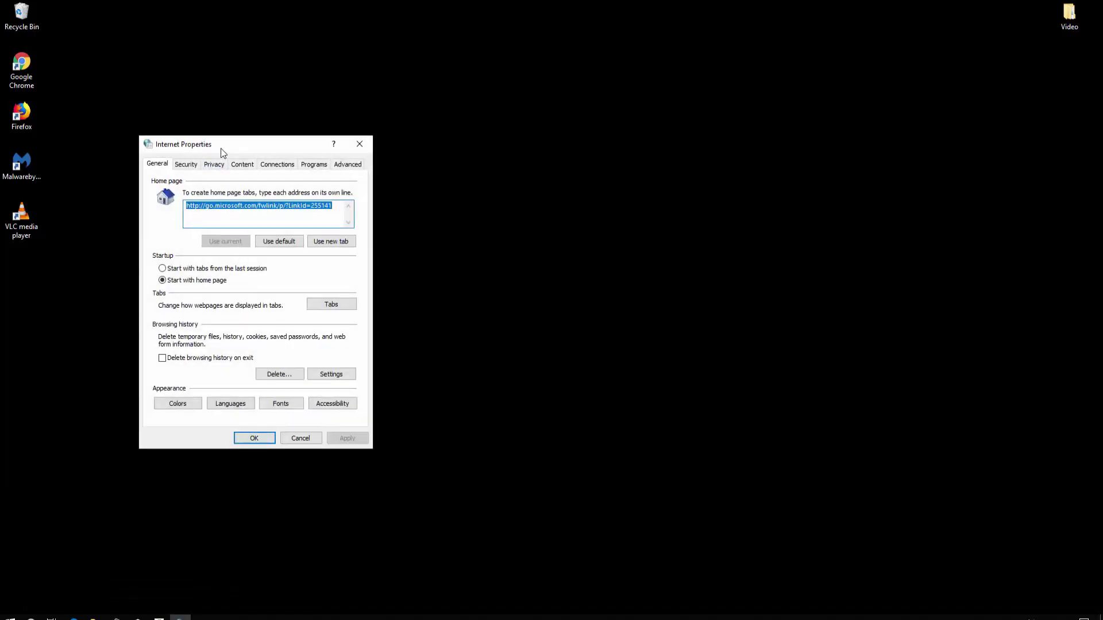
click(348, 164)
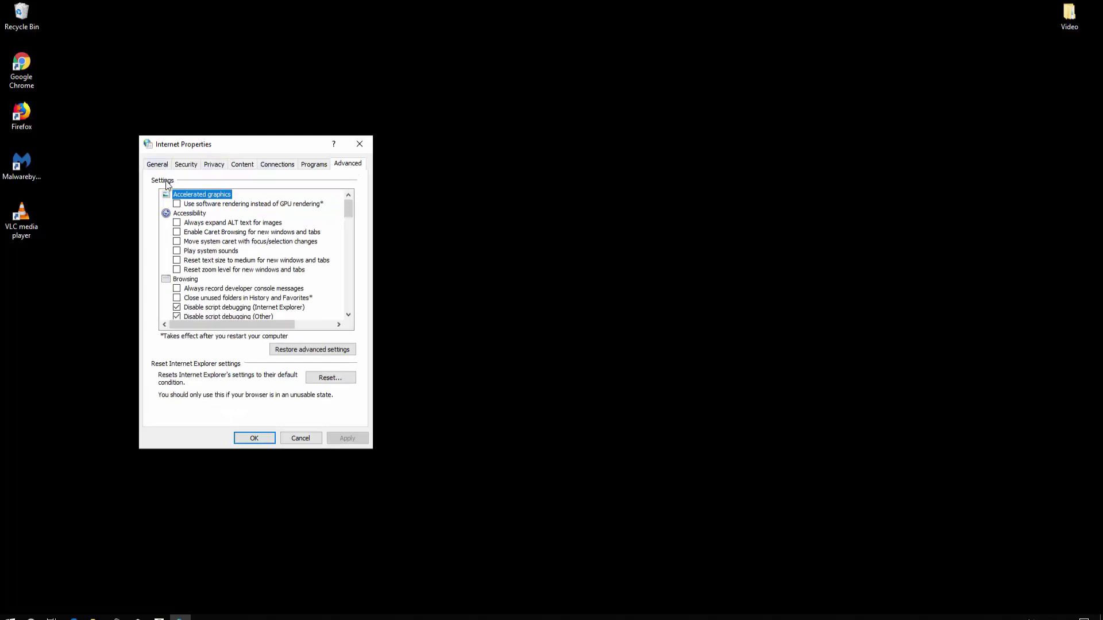
double_click(197, 203)
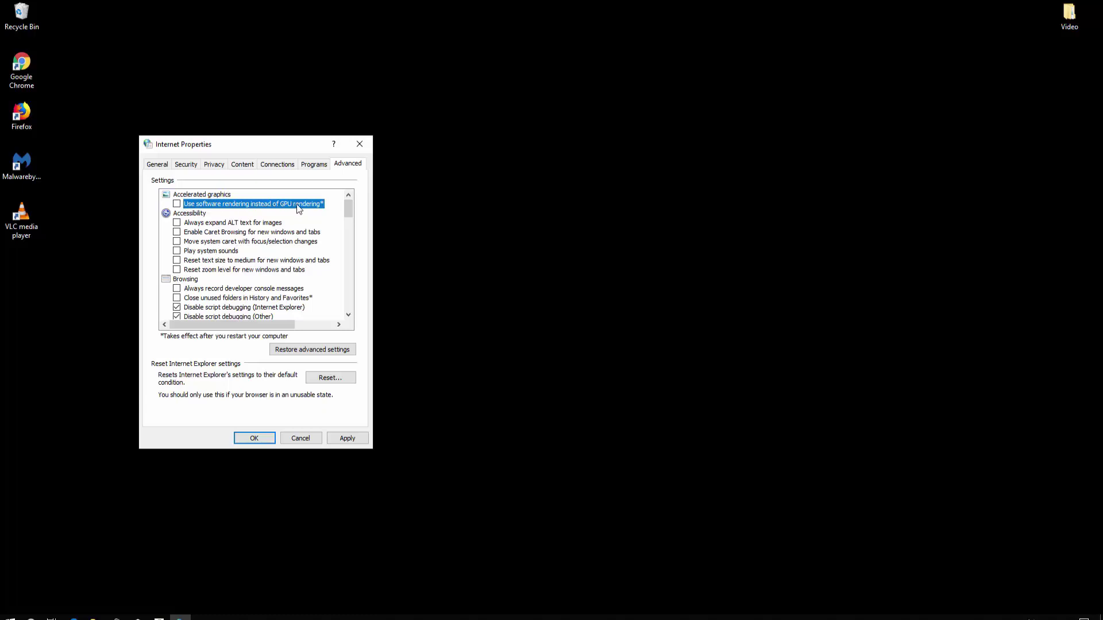
click(177, 205)
click(255, 437)
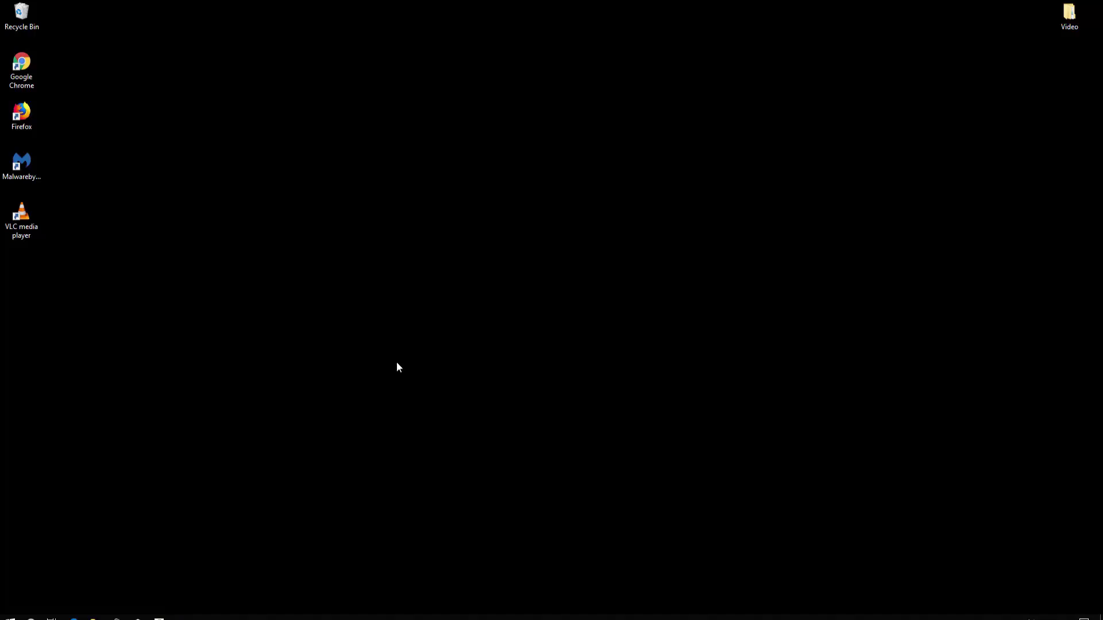